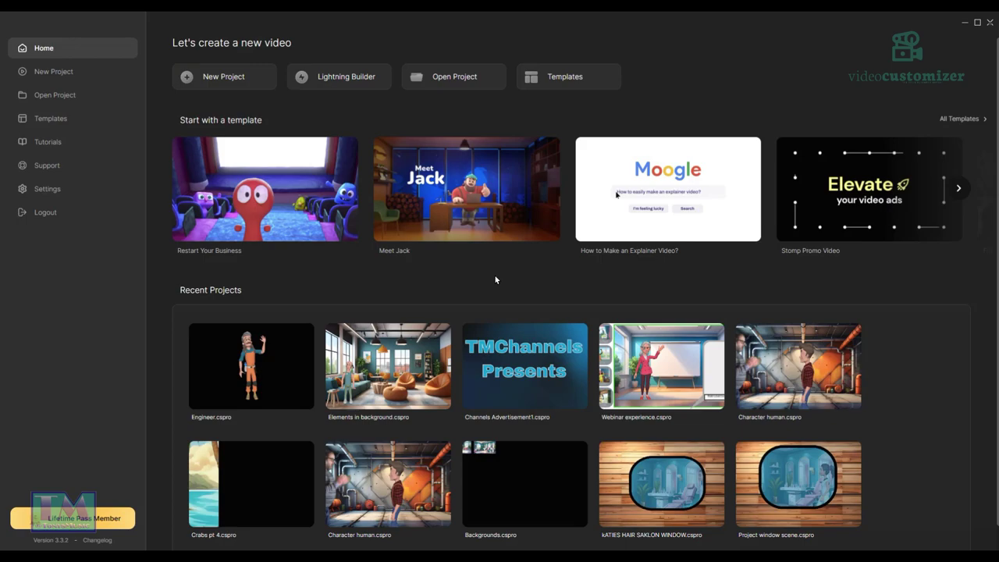
Start a new blank video project and browse the Lower Thirds design collection.
{"action": "left_click", "coordinate": [203, 87]}
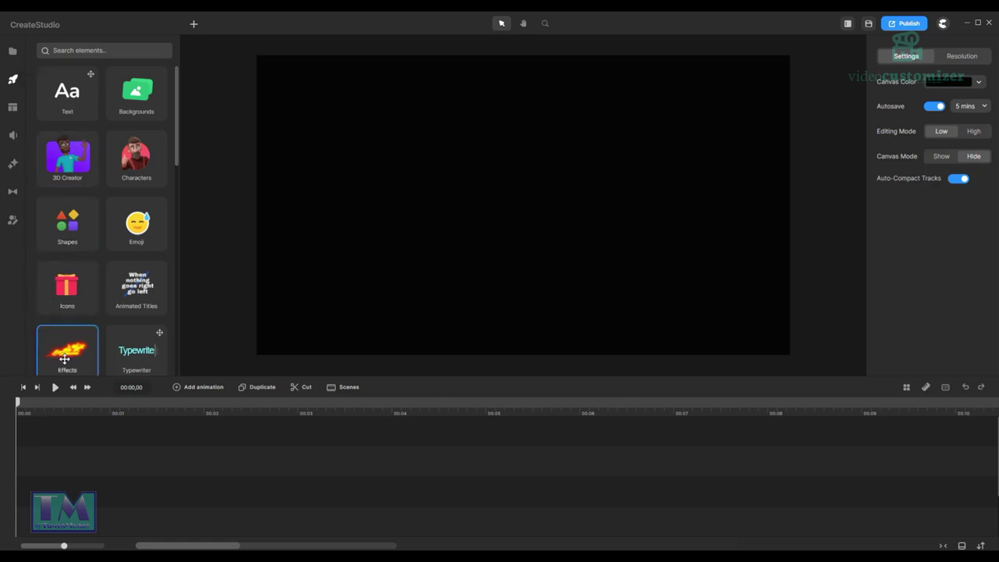
{"action": "scroll", "coordinate": [67, 343], "scroll_direction": "down", "scroll_amount": 4}
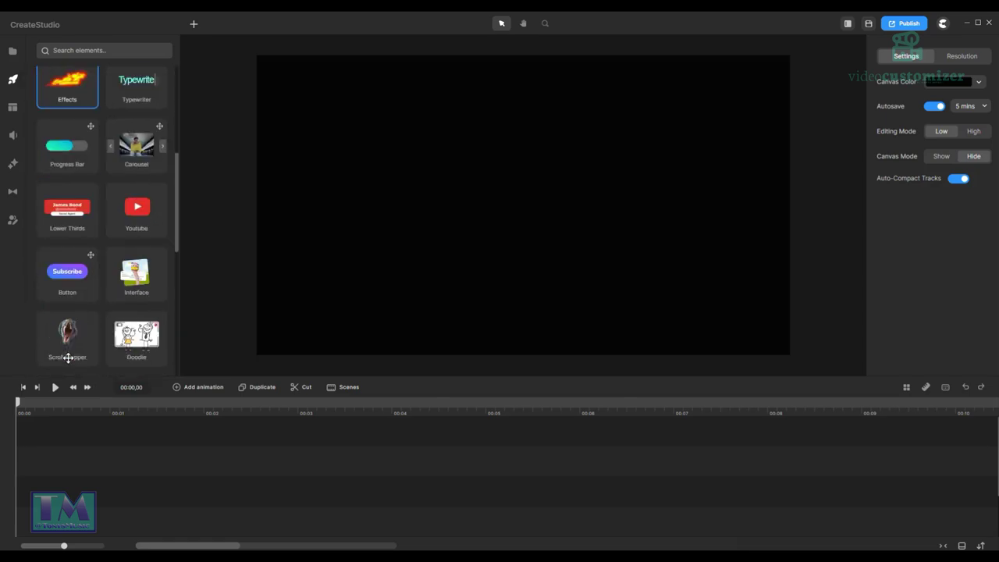
{"action": "left_click", "coordinate": [68, 214]}
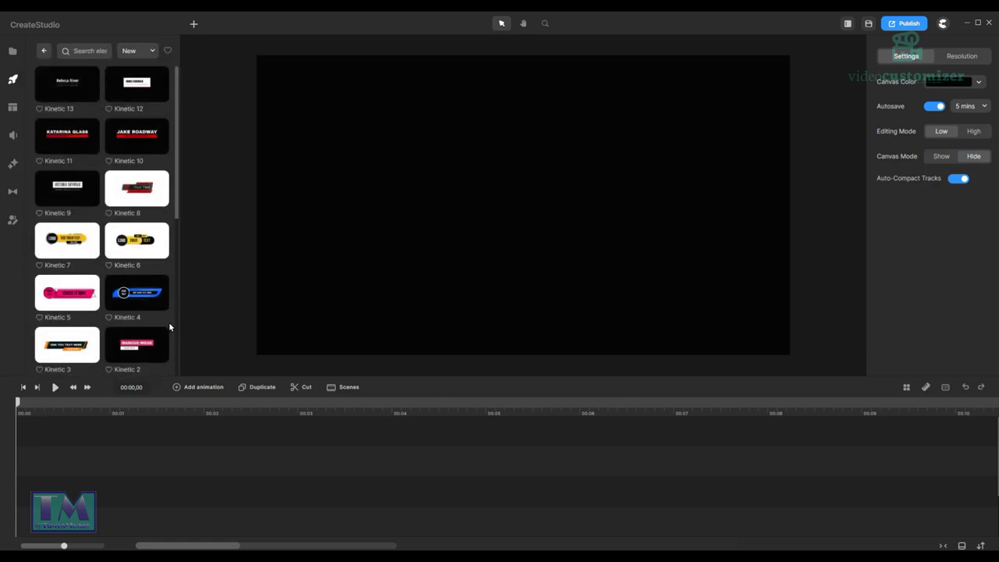
{"action": "scroll", "coordinate": [169, 322], "scroll_direction": "down", "scroll_amount": 5}
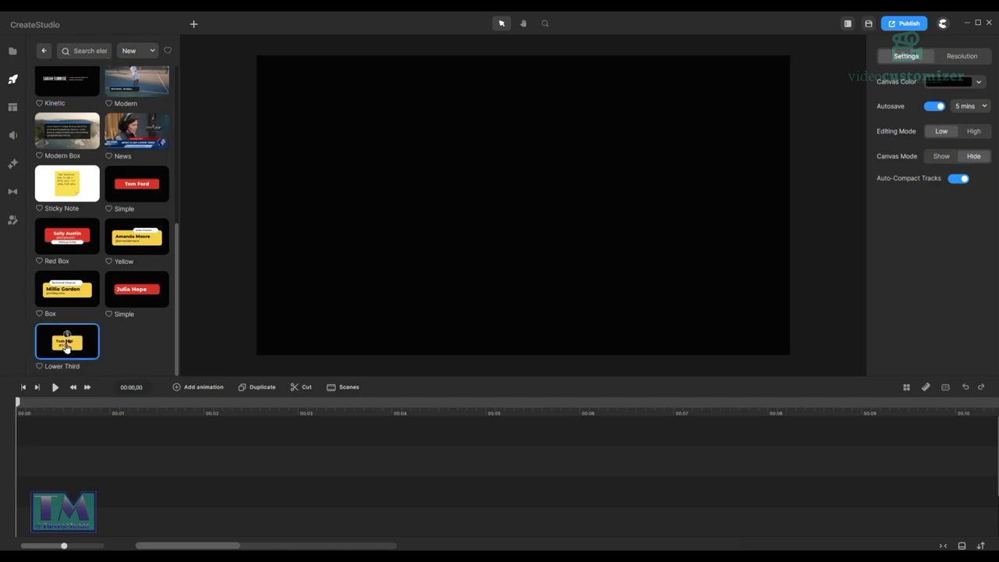
Place the Lower Third design on the canvas and select its group clip in the timeline.
{"action": "left_click_drag", "start_coordinate": [67, 343], "coordinate": [468, 261]}
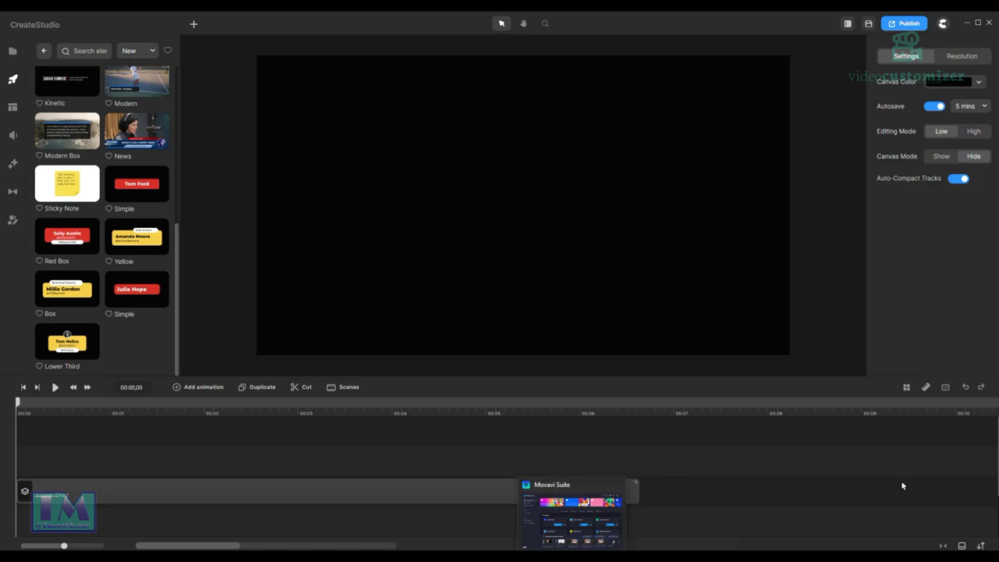
{"action": "left_click", "coordinate": [636, 489]}
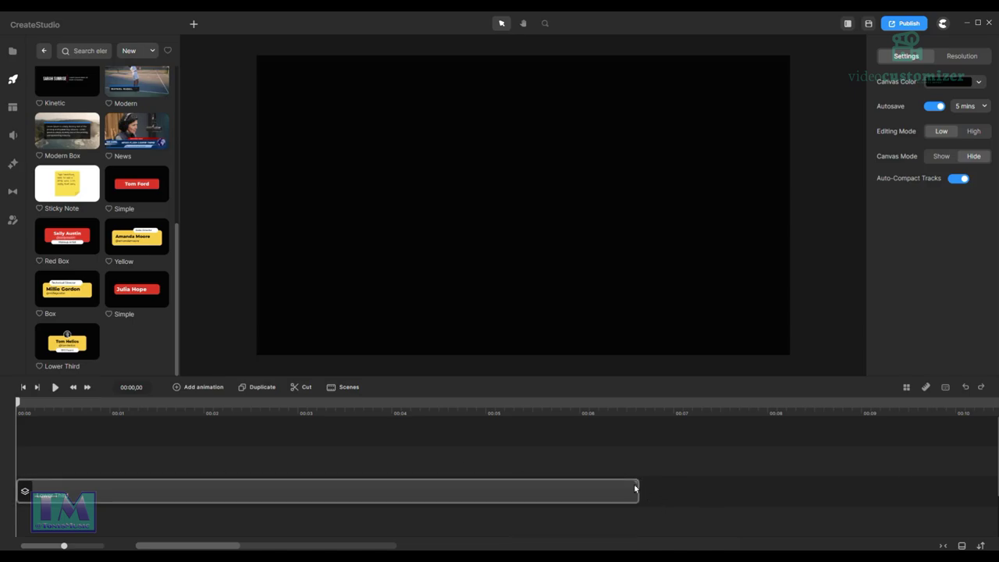
Inside the Lower Third group, multi-select the Elastic Up, Scale X and Up/Back Down tracks.
{"action": "double_click", "coordinate": [331, 490]}
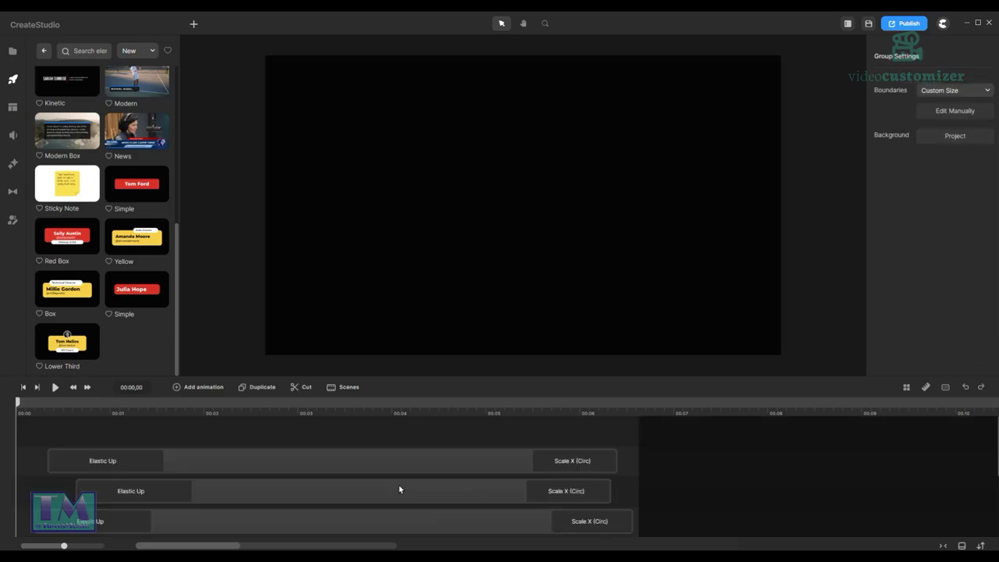
{"action": "left_click", "coordinate": [909, 468]}
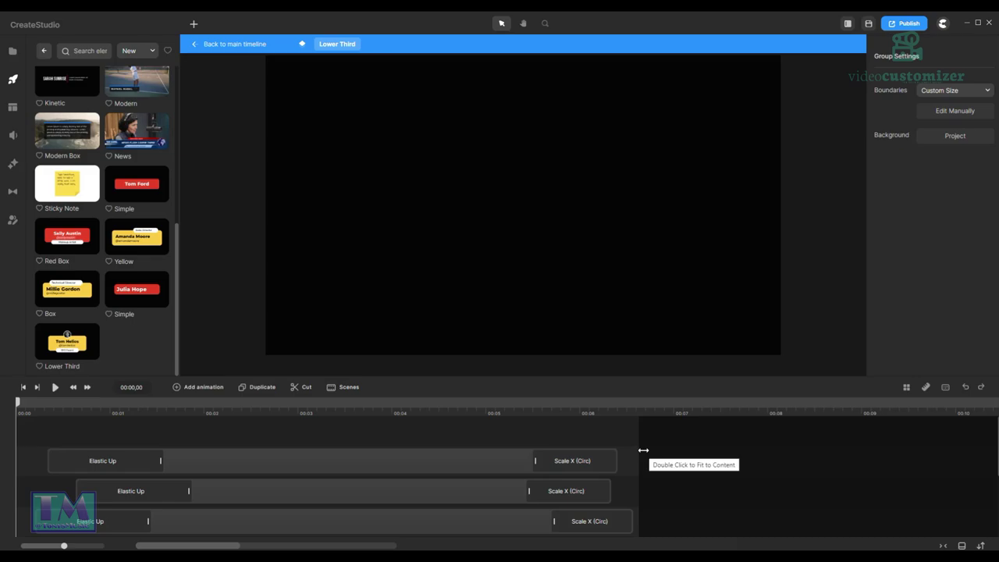
{"action": "left_click", "coordinate": [609, 473]}
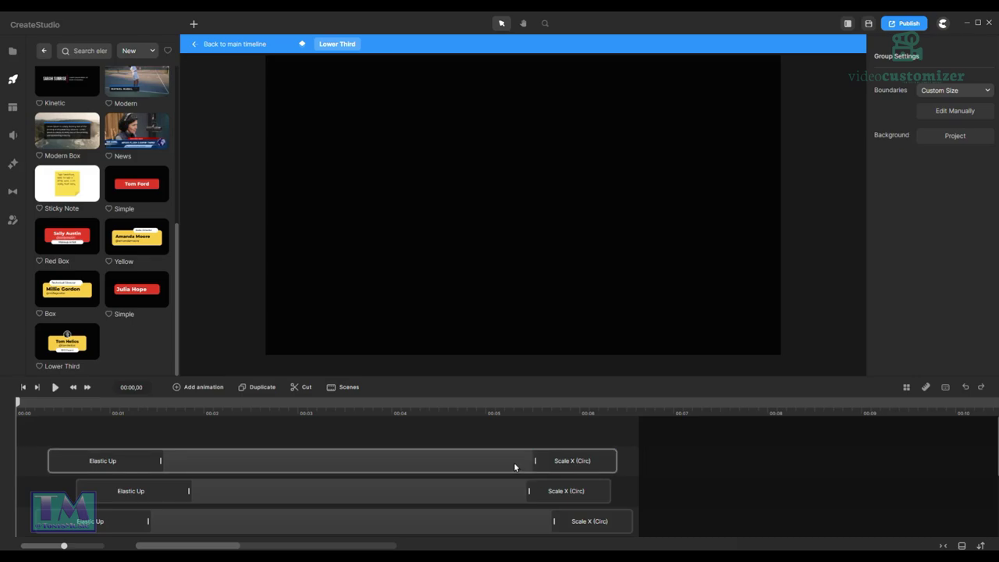
{"action": "left_click", "coordinate": [514, 466]}
{"action": "left_click", "coordinate": [503, 499]}
{"action": "left_click", "coordinate": [516, 524]}
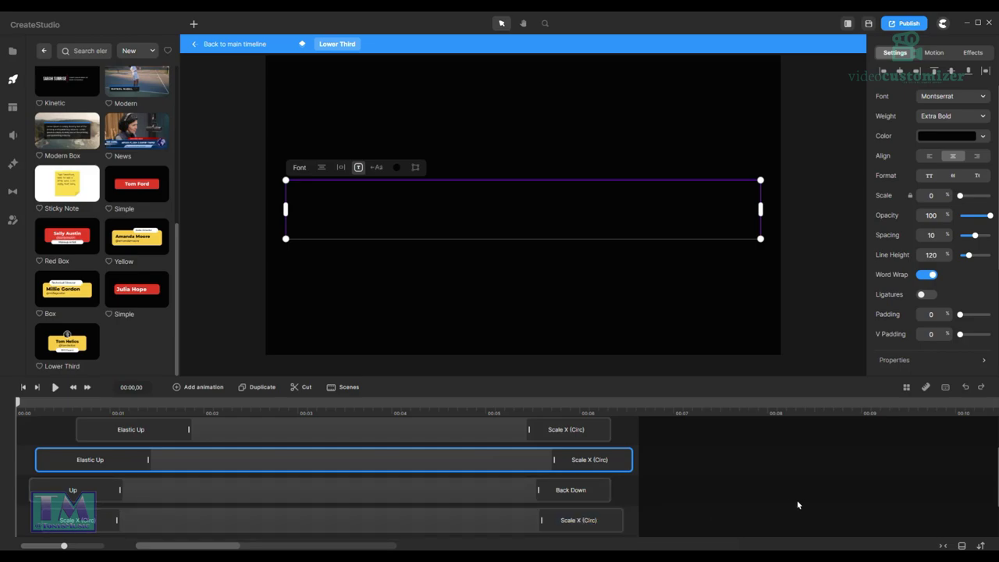
{"action": "scroll", "coordinate": [796, 503], "scroll_direction": "down", "scroll_amount": 2}
{"action": "left_click", "coordinate": [532, 495]}
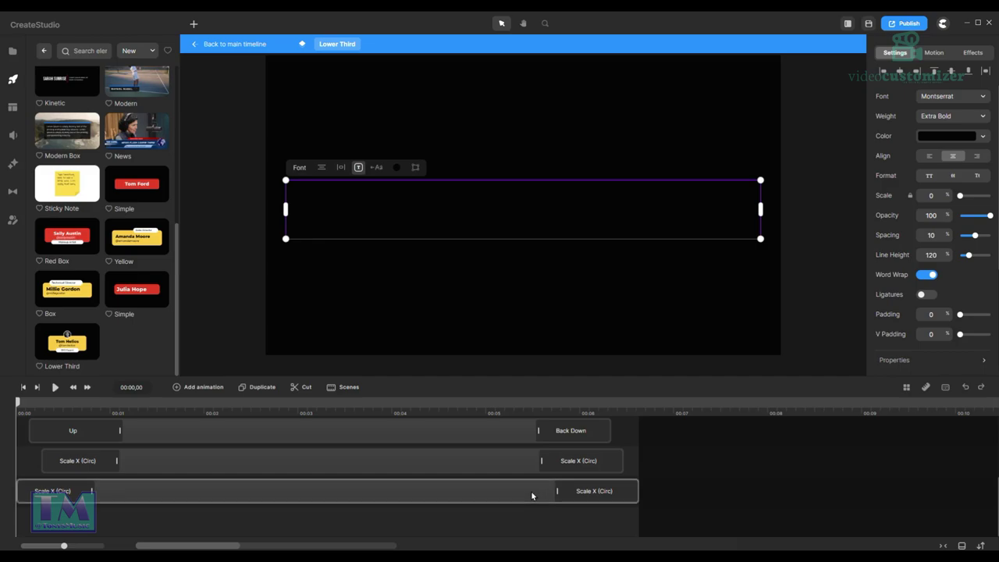
{"action": "left_click", "coordinate": [523, 462], "text": "shift"}
{"action": "left_click", "coordinate": [515, 434], "text": "shift"}
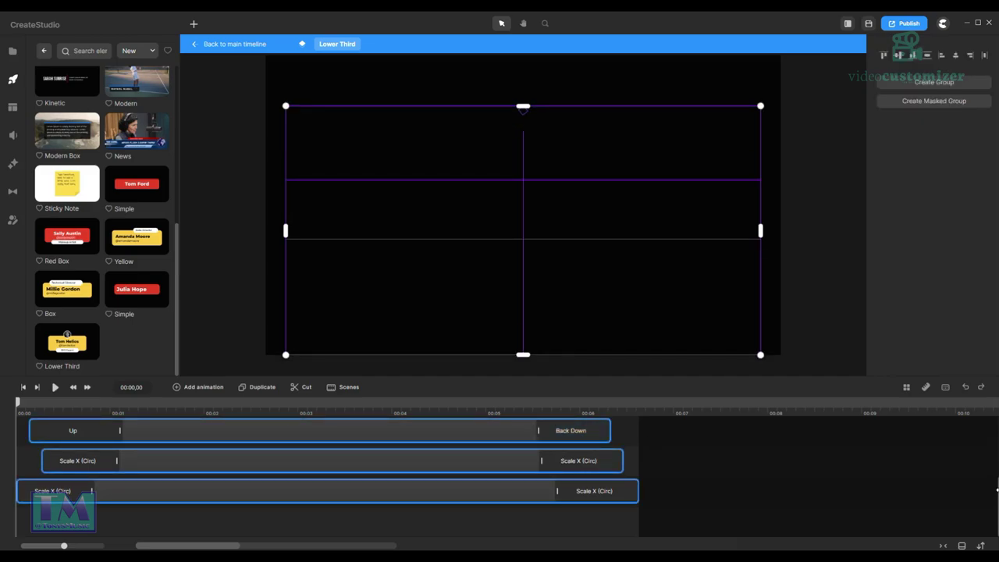
{"action": "scroll", "coordinate": [931, 474], "scroll_direction": "up", "scroll_amount": 3}
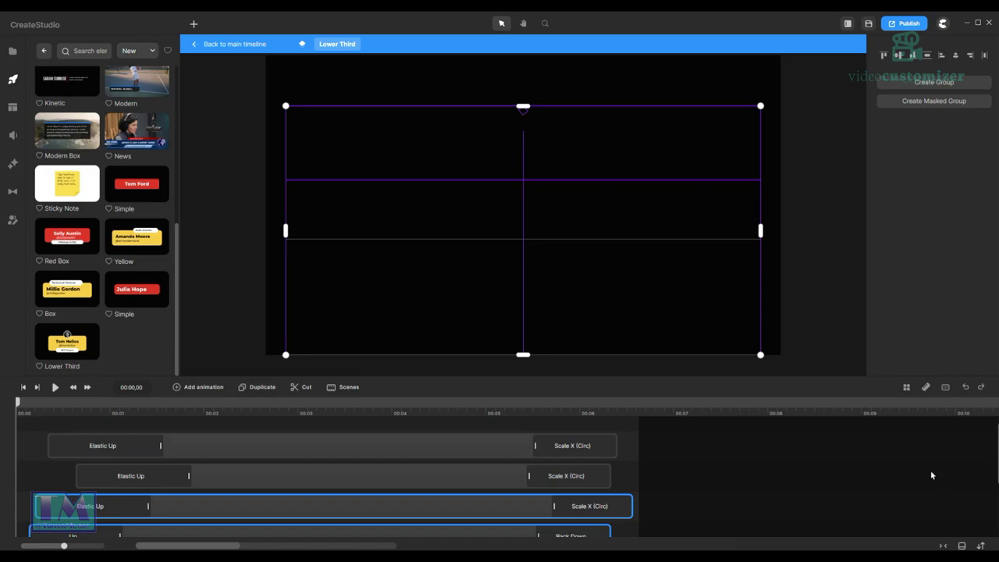
{"action": "left_click", "coordinate": [503, 476], "text": "shift"}
{"action": "left_click", "coordinate": [511, 446], "text": "shift"}
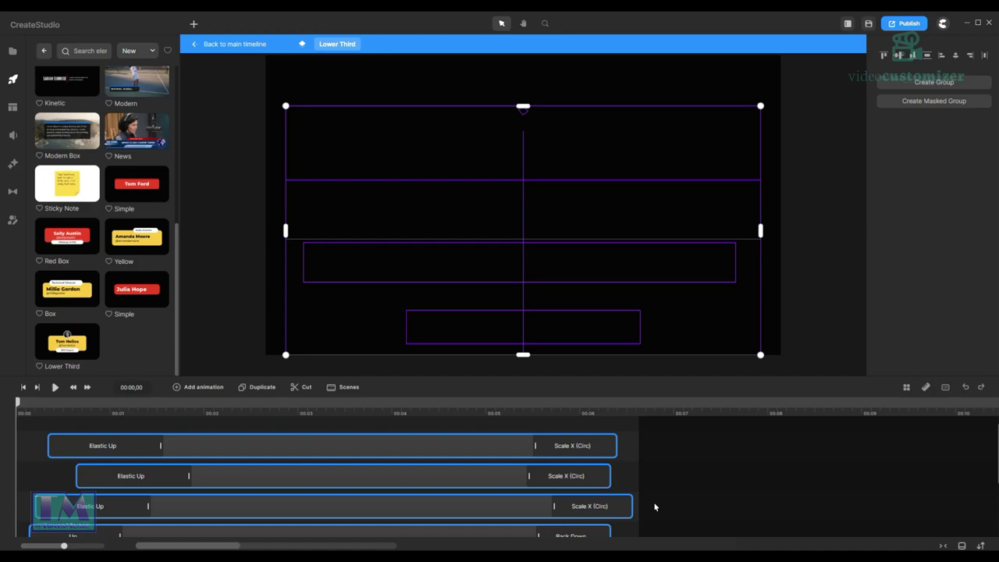
Extend the selected inner tracks far to the right, and lengthen the text track slightly.
{"action": "left_click_drag", "start_coordinate": [628, 507], "coordinate": [991, 510]}
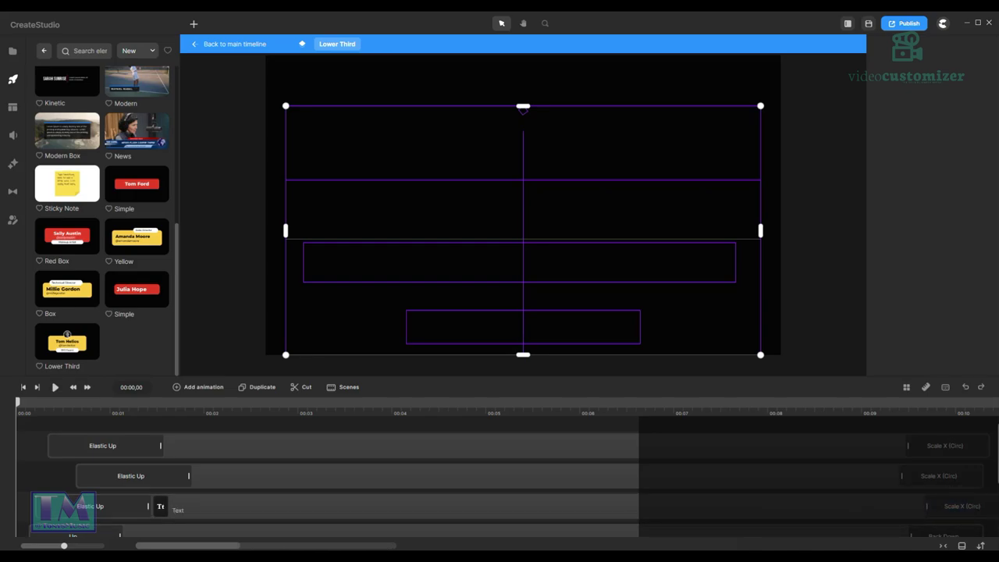
{"action": "left_click_drag", "start_coordinate": [187, 545], "coordinate": [207, 546]}
{"action": "mouse_move", "coordinate": [431, 508]}
{"action": "left_mouse_down"}
{"action": "mouse_move", "coordinate": [697, 515]}
{"action": "mouse_move", "coordinate": [448, 510]}
{"action": "left_mouse_up"}
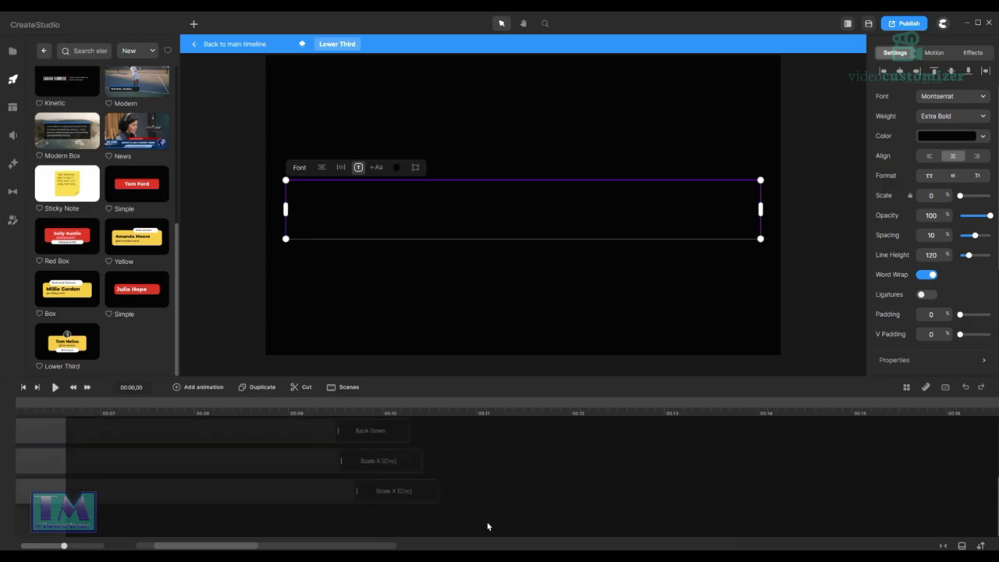
{"action": "left_click_drag", "start_coordinate": [234, 548], "coordinate": [210, 549]}
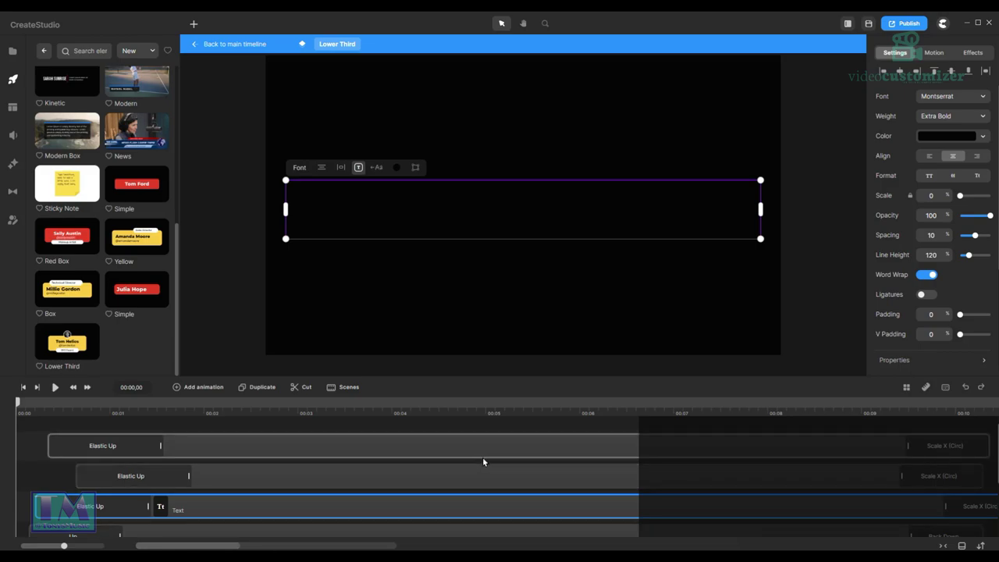
Select the Elastic Up, Up and Scale X (Circ) tracks and stretch them to about 20 seconds.
{"action": "left_click", "coordinate": [599, 449]}
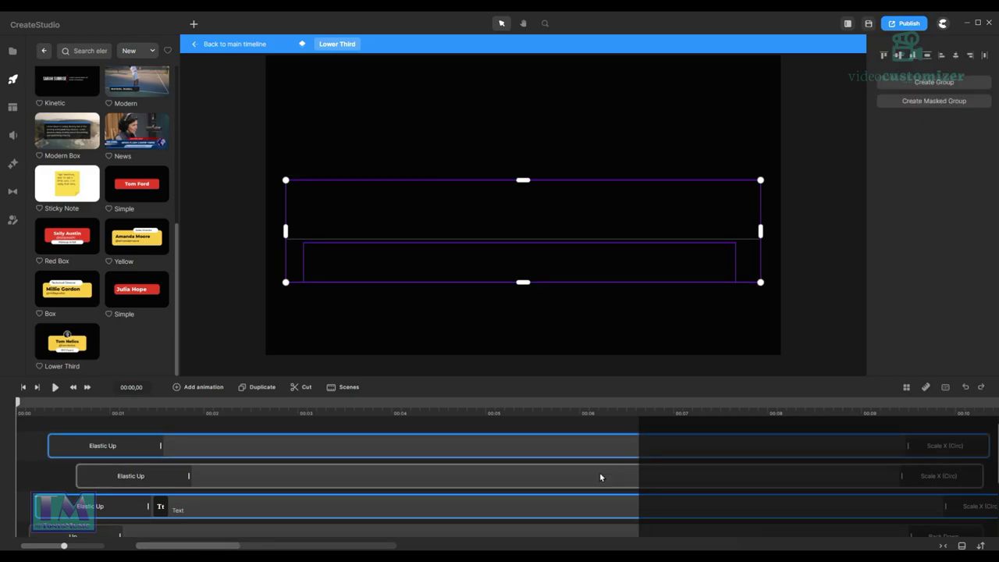
{"action": "left_click", "coordinate": [601, 477], "text": "shift"}
{"action": "left_click", "coordinate": [605, 507], "text": "shift"}
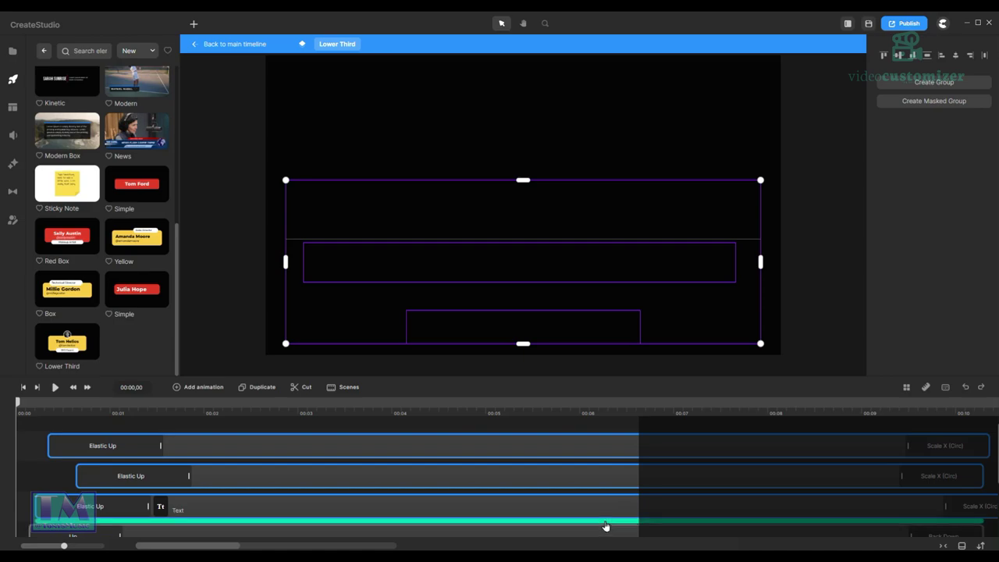
{"action": "scroll", "coordinate": [597, 522], "scroll_direction": "down", "scroll_amount": 3}
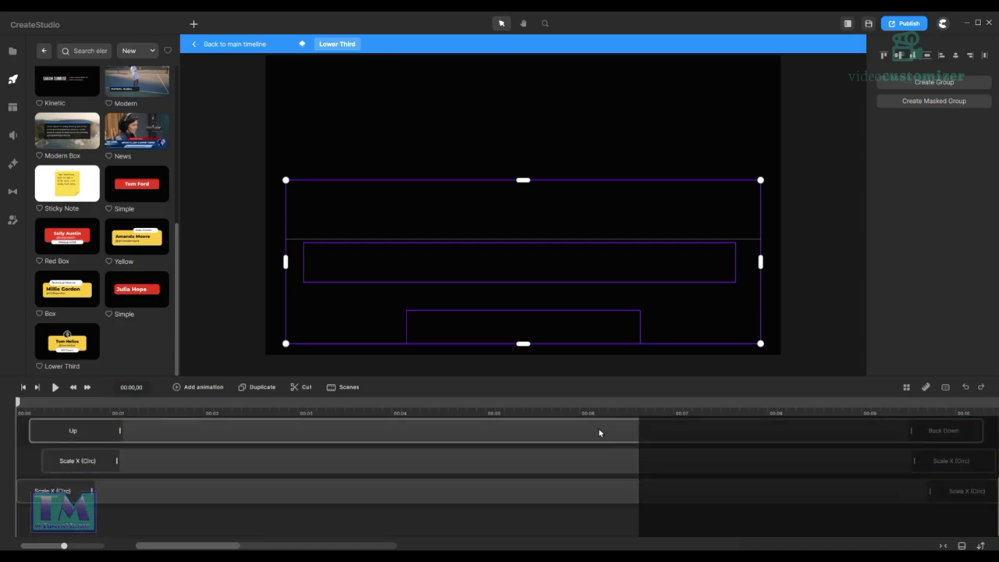
{"action": "left_click", "coordinate": [601, 431]}
{"action": "left_click", "coordinate": [613, 459], "text": "shift"}
{"action": "left_click", "coordinate": [620, 490]}
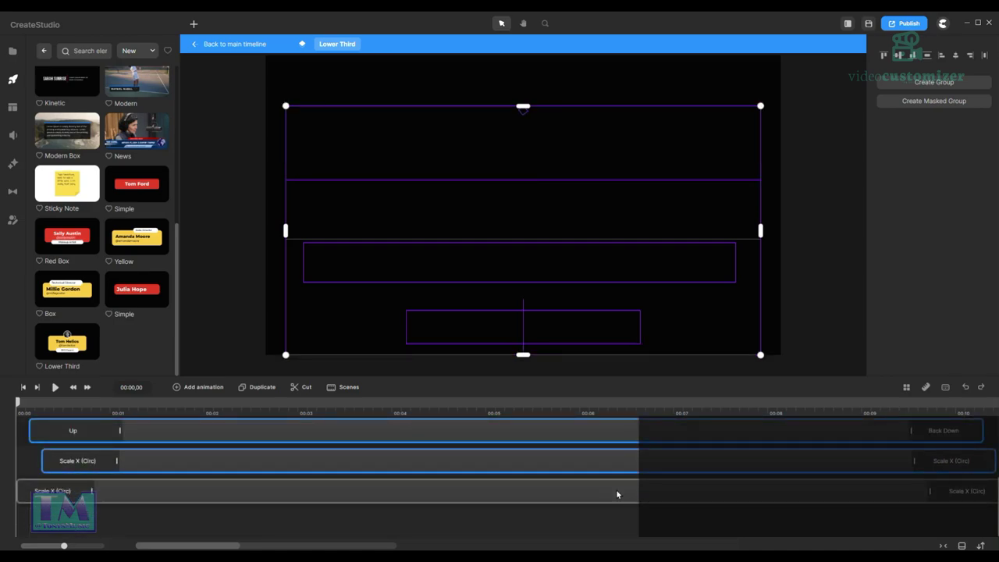
{"action": "left_click", "coordinate": [605, 465], "text": "shift"}
{"action": "left_click", "coordinate": [616, 436], "text": "shift"}
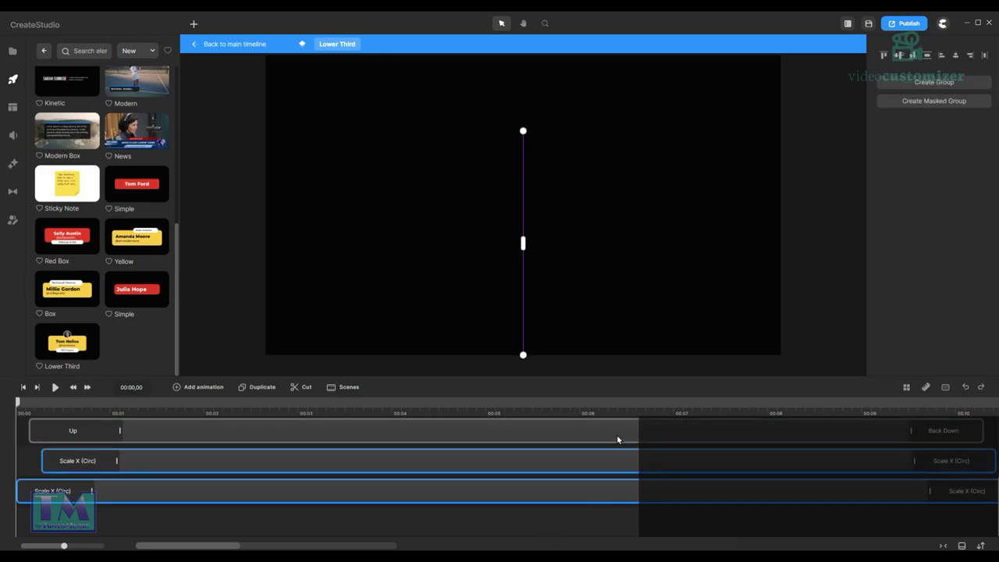
{"action": "scroll", "coordinate": [617, 436], "scroll_direction": "up", "scroll_amount": 3}
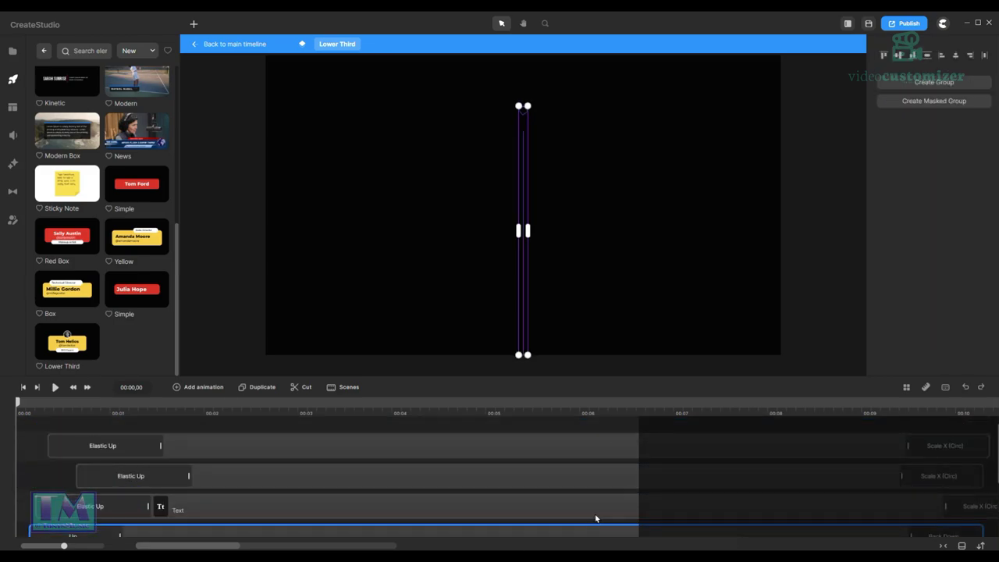
{"action": "left_click", "coordinate": [603, 504]}
{"action": "left_click", "coordinate": [609, 475], "text": "shift"}
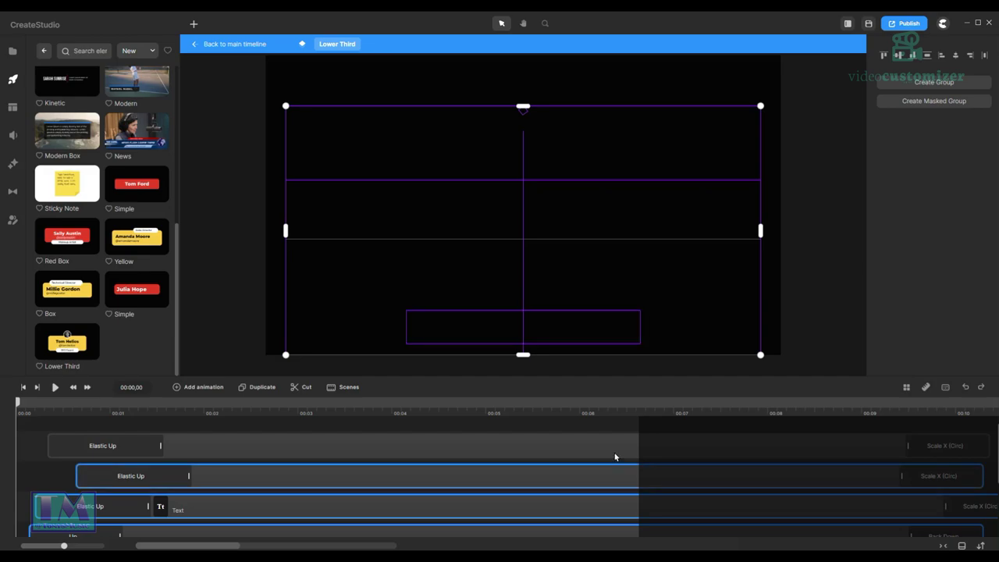
{"action": "left_click", "coordinate": [614, 447], "text": "shift"}
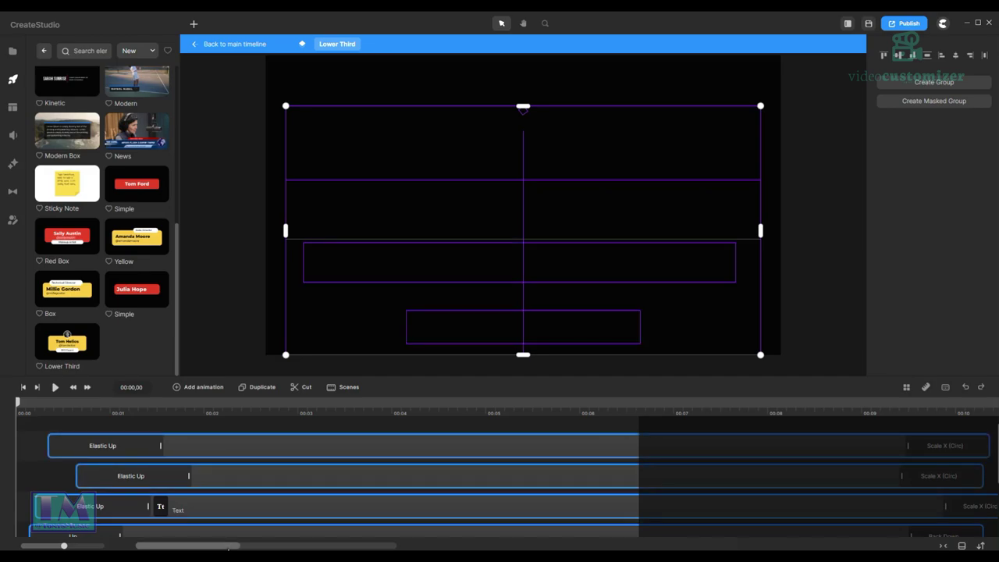
{"action": "left_click_drag", "start_coordinate": [229, 548], "coordinate": [269, 548]}
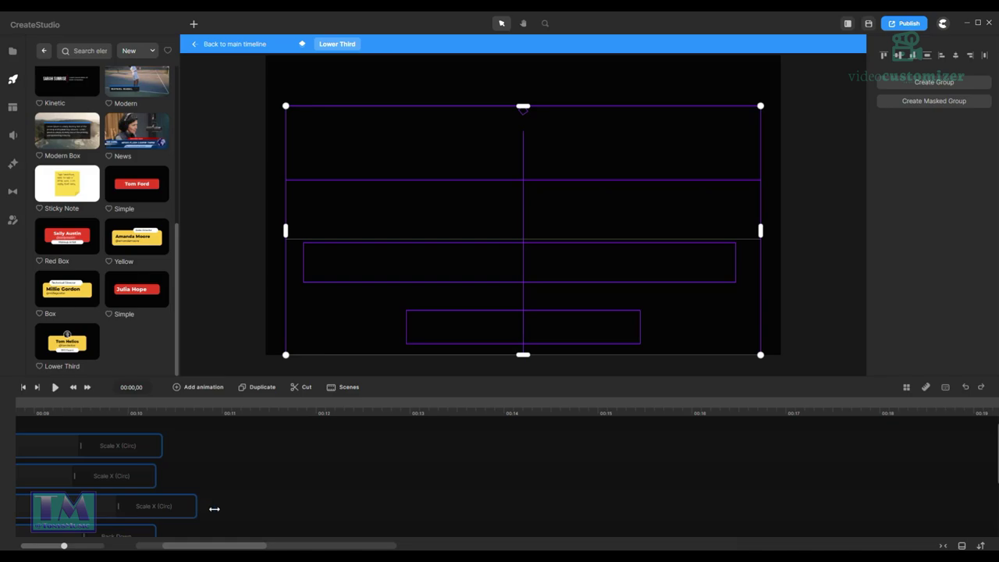
{"action": "left_click_drag", "start_coordinate": [214, 509], "coordinate": [994, 515]}
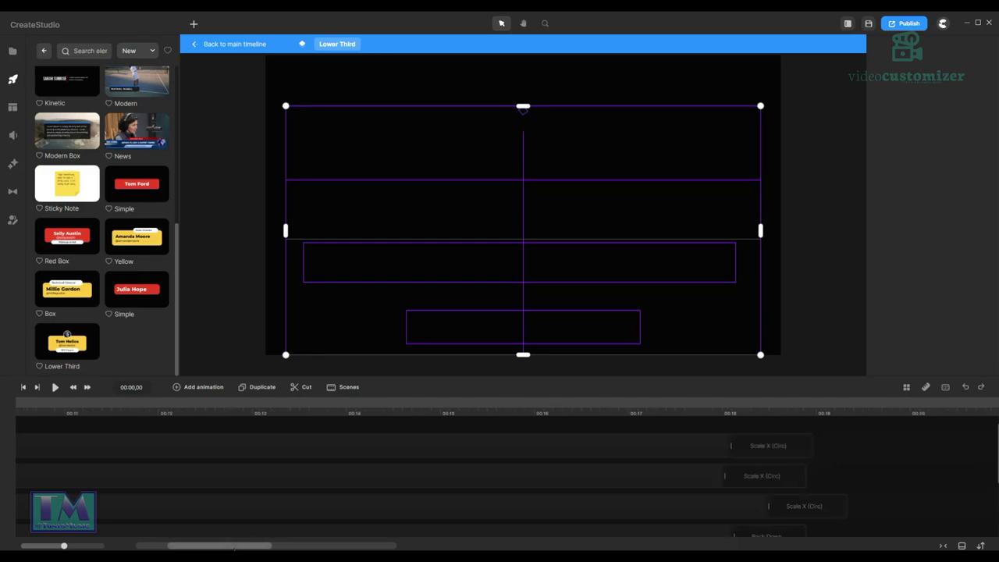
{"action": "left_click_drag", "start_coordinate": [229, 546], "coordinate": [242, 546]}
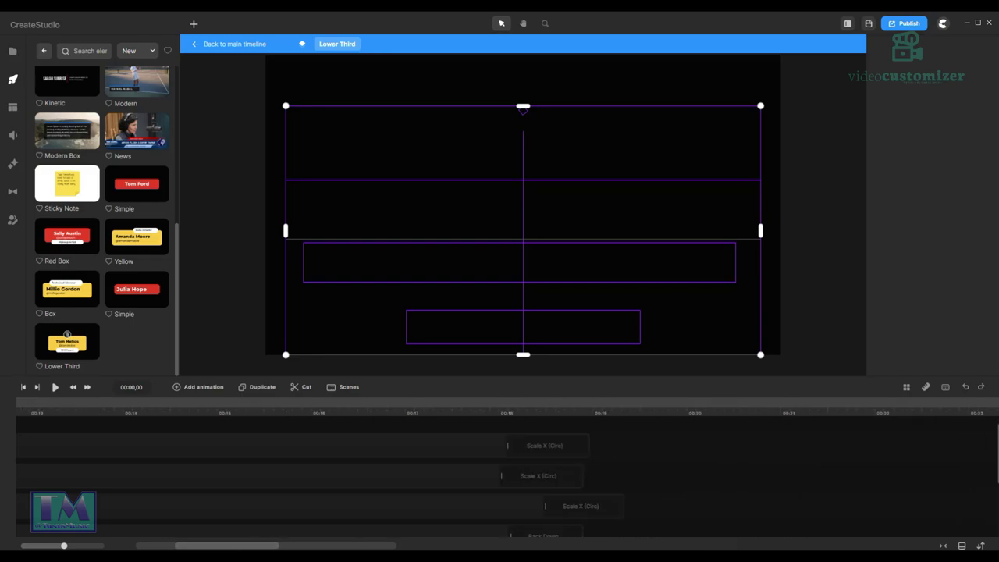
{"action": "left_click_drag", "start_coordinate": [226, 546], "coordinate": [187, 546]}
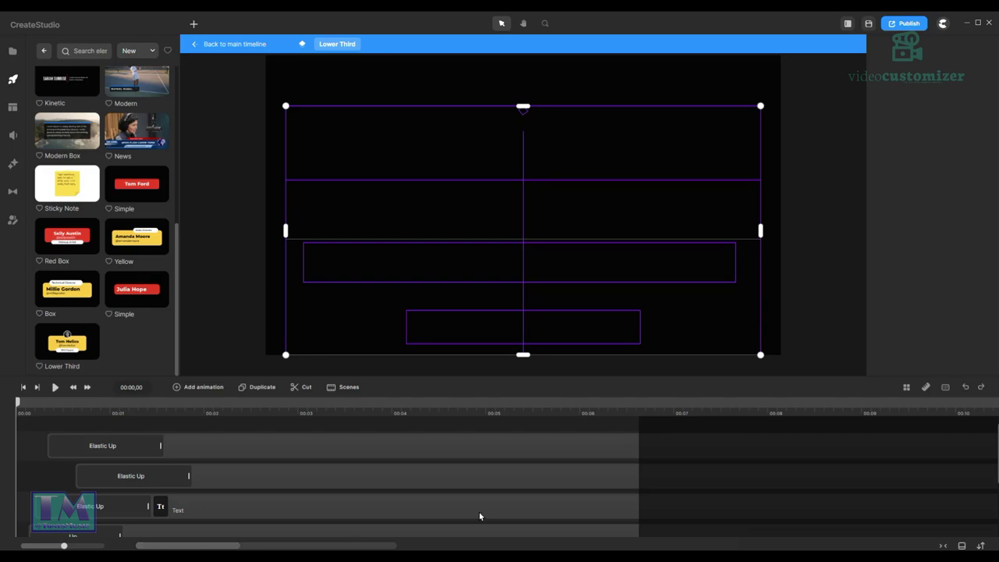
Select all six inner tracks, including Up and Scale X (Circ), and extend them to end near 20 seconds.
{"action": "left_click", "coordinate": [529, 479]}
{"action": "scroll", "coordinate": [526, 476], "scroll_direction": "up", "scroll_amount": 1}
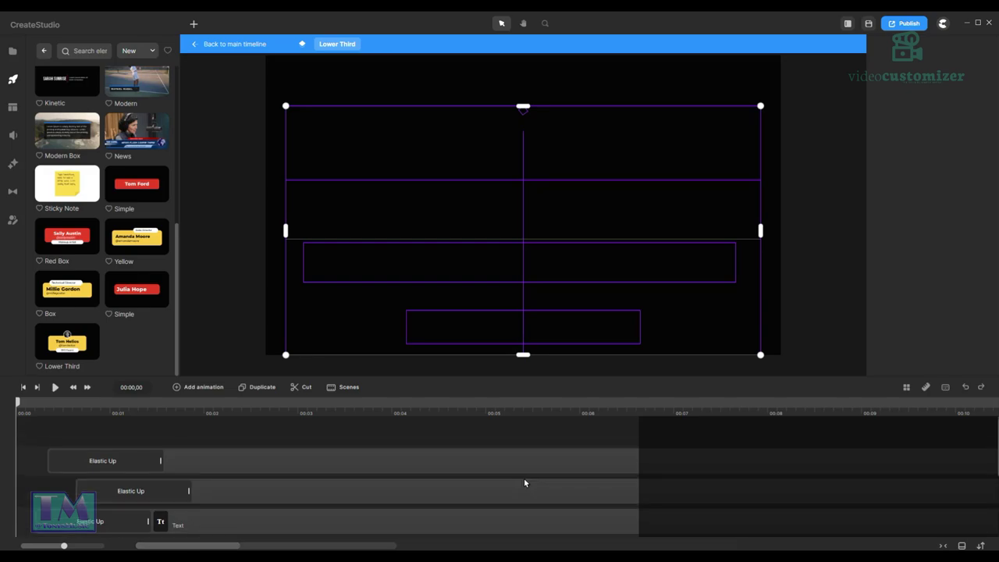
{"action": "left_click", "coordinate": [578, 460]}
{"action": "left_click", "coordinate": [595, 481], "text": "shift"}
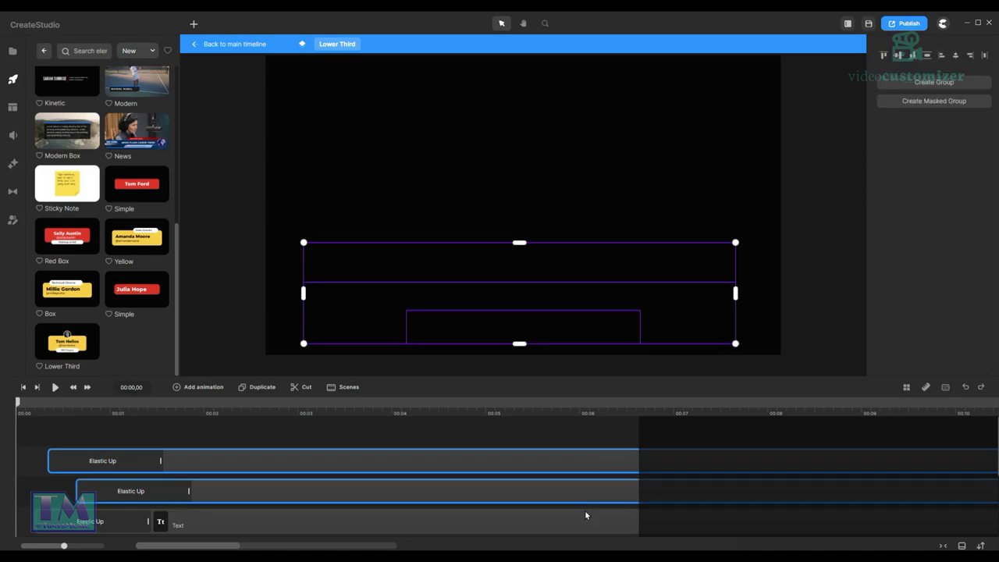
{"action": "left_click", "coordinate": [582, 516], "text": "shift"}
{"action": "scroll", "coordinate": [581, 517], "scroll_direction": "down", "scroll_amount": 2}
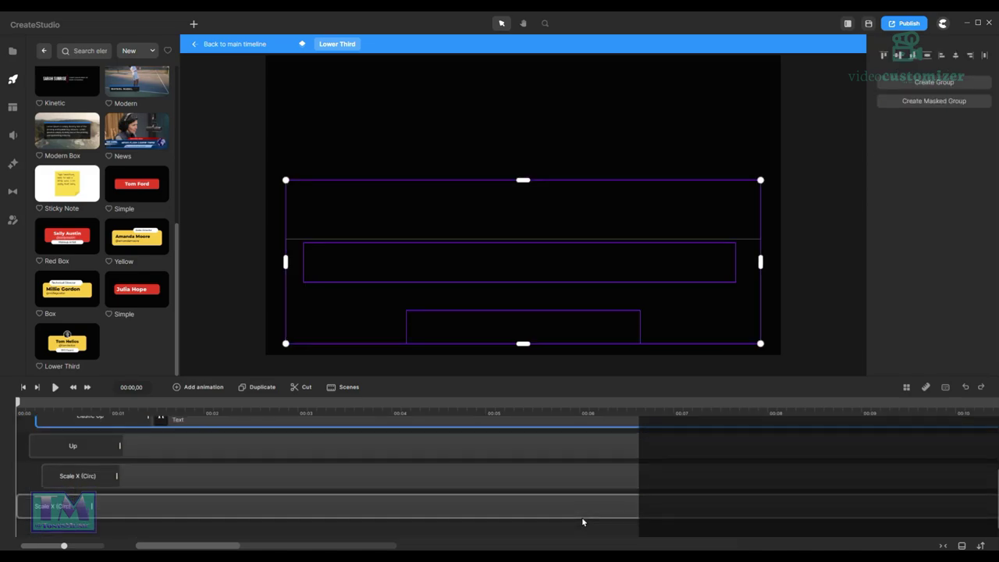
{"action": "left_click", "coordinate": [600, 445], "text": "shift"}
{"action": "left_click", "coordinate": [602, 475], "text": "shift"}
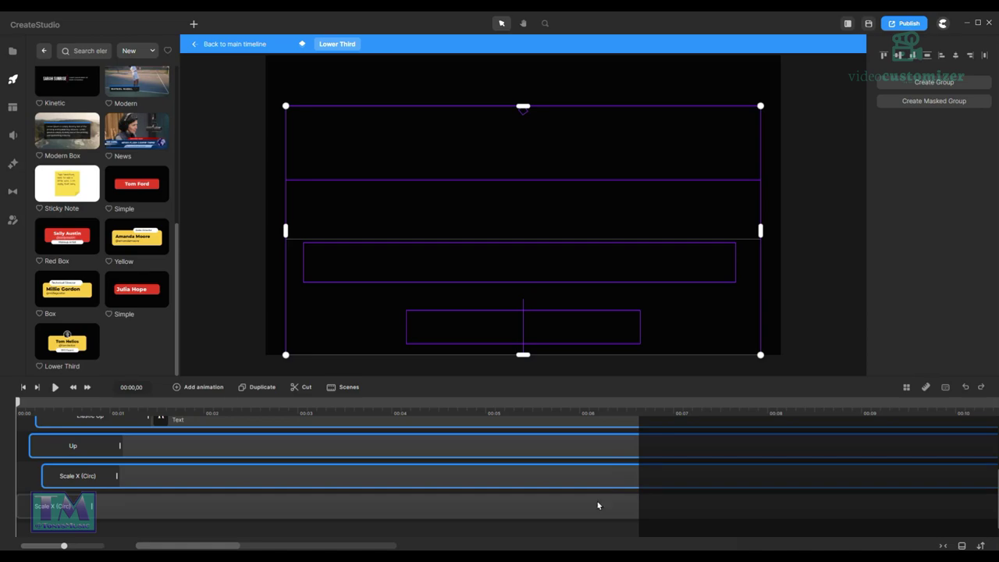
{"action": "left_click", "coordinate": [597, 505], "text": "shift"}
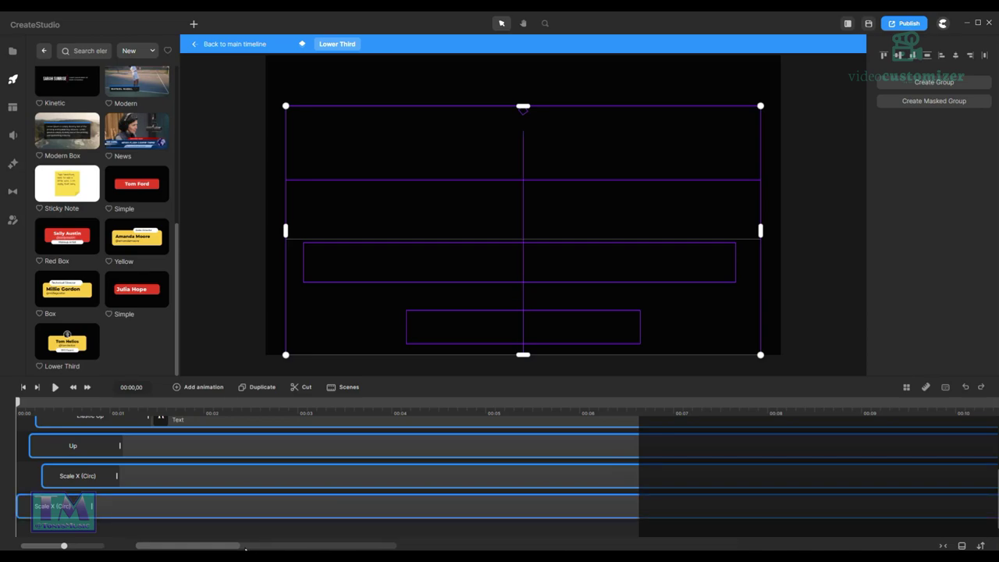
{"action": "left_click_drag", "start_coordinate": [245, 549], "coordinate": [277, 549]}
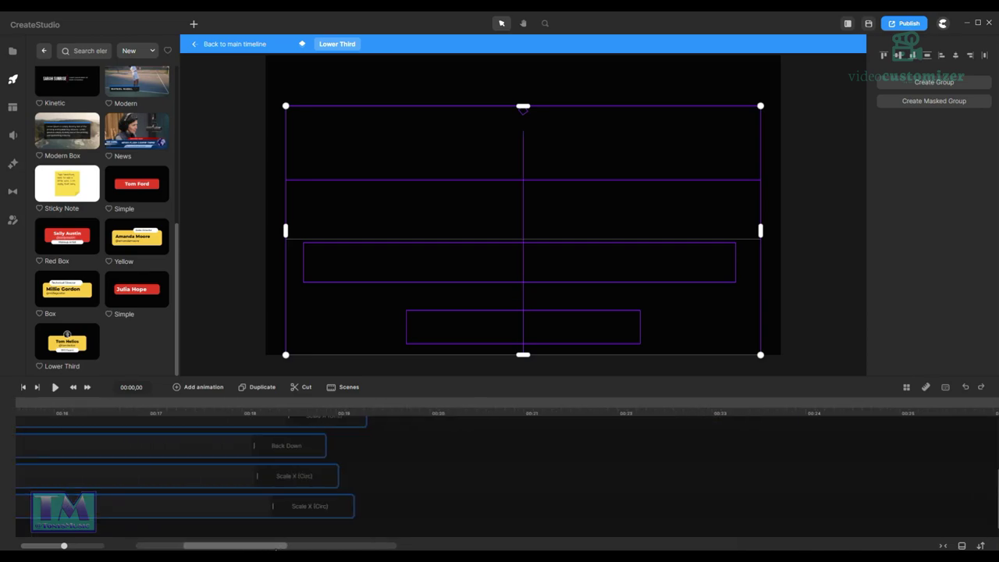
{"action": "left_click_drag", "start_coordinate": [364, 422], "coordinate": [443, 430]}
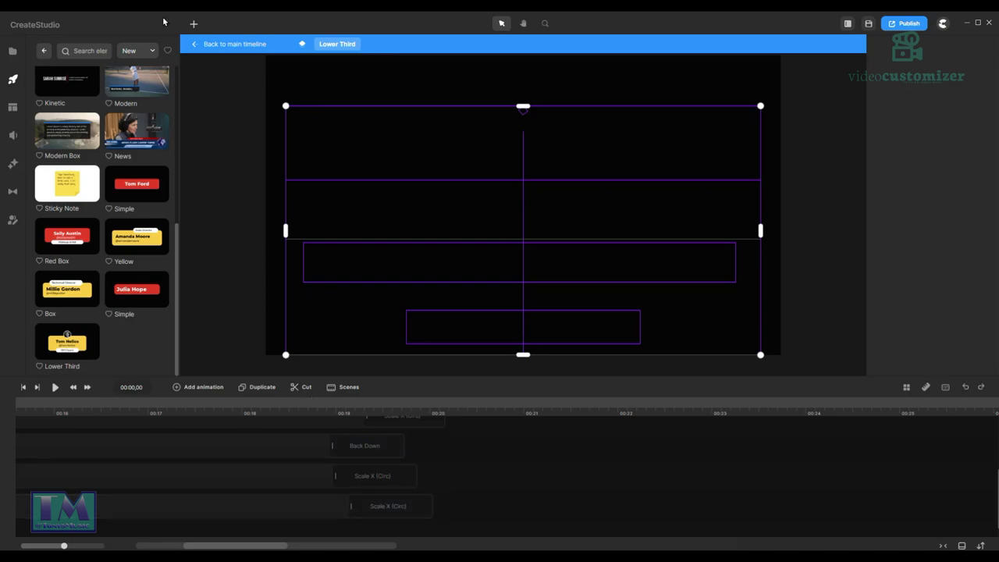
On the main timeline, extend the Lower Third group clip so it ends near the 00:20 mark.
{"action": "left_click", "coordinate": [230, 45]}
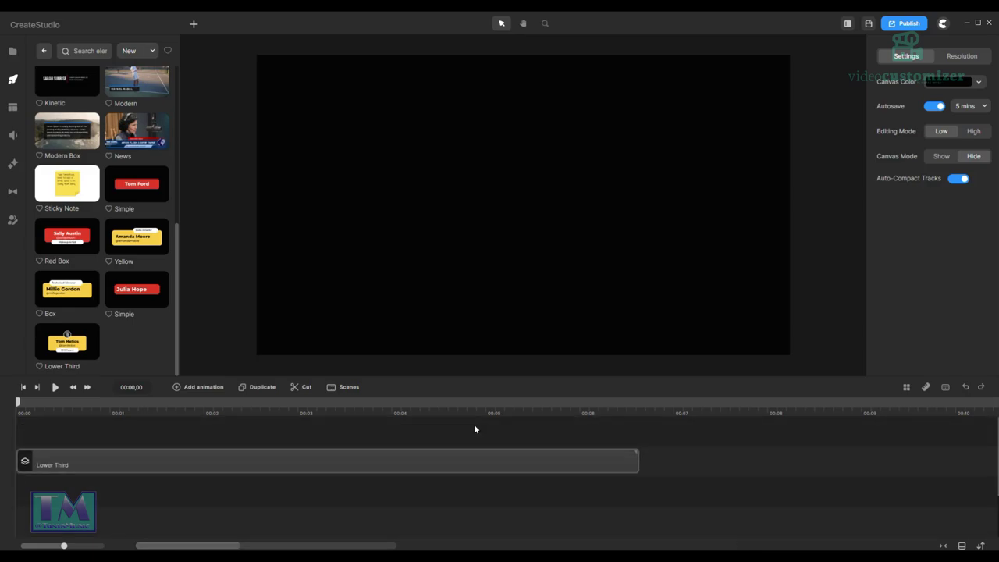
{"action": "left_click_drag", "start_coordinate": [637, 458], "coordinate": [963, 472]}
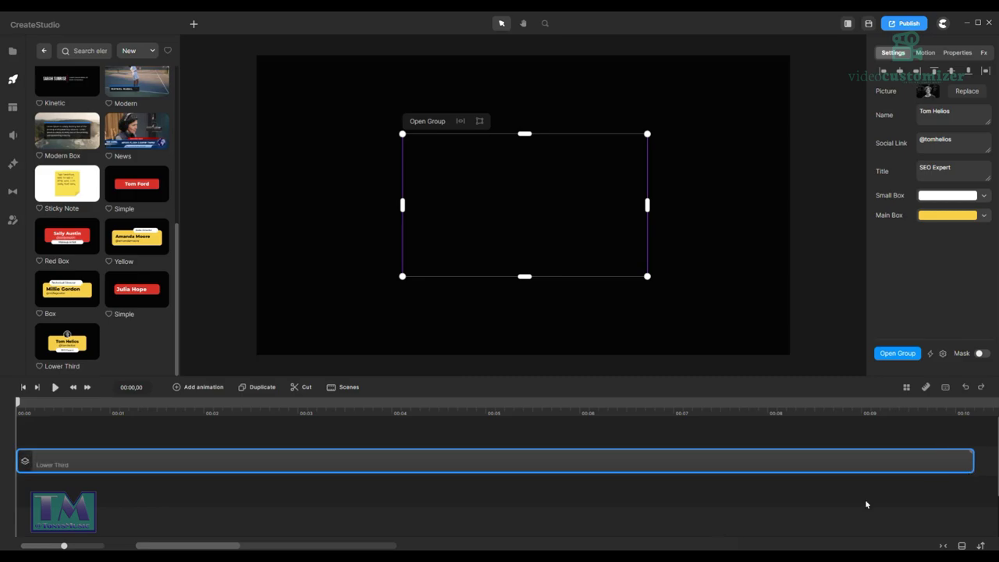
{"action": "left_click_drag", "start_coordinate": [195, 546], "coordinate": [224, 546]}
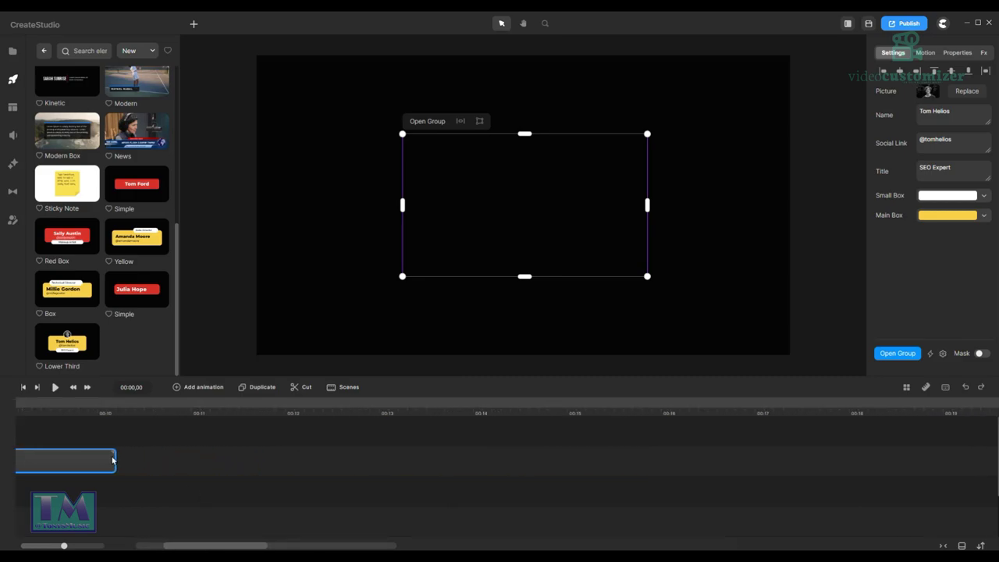
{"action": "left_click_drag", "start_coordinate": [114, 460], "coordinate": [994, 451]}
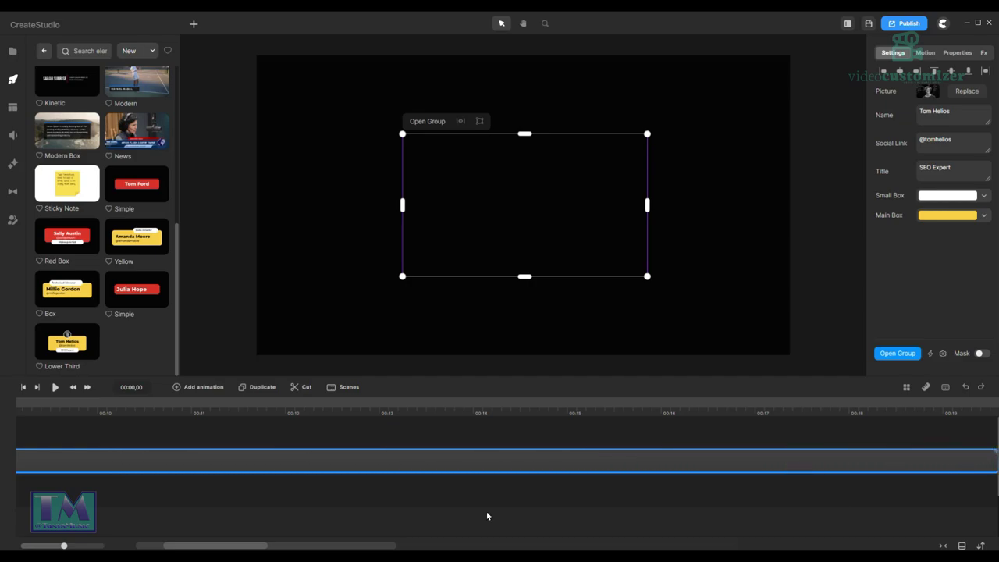
{"action": "left_click_drag", "start_coordinate": [215, 545], "coordinate": [234, 546]}
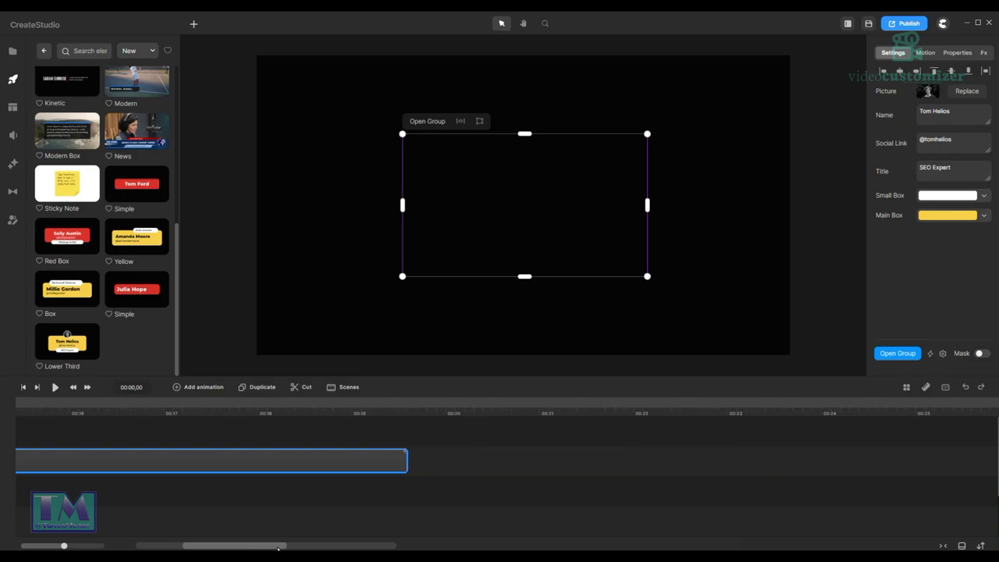
{"action": "mouse_move", "coordinate": [404, 465]}
{"action": "left_mouse_down"}
{"action": "mouse_move", "coordinate": [476, 460]}
{"action": "mouse_move", "coordinate": [462, 460]}
{"action": "left_mouse_up"}
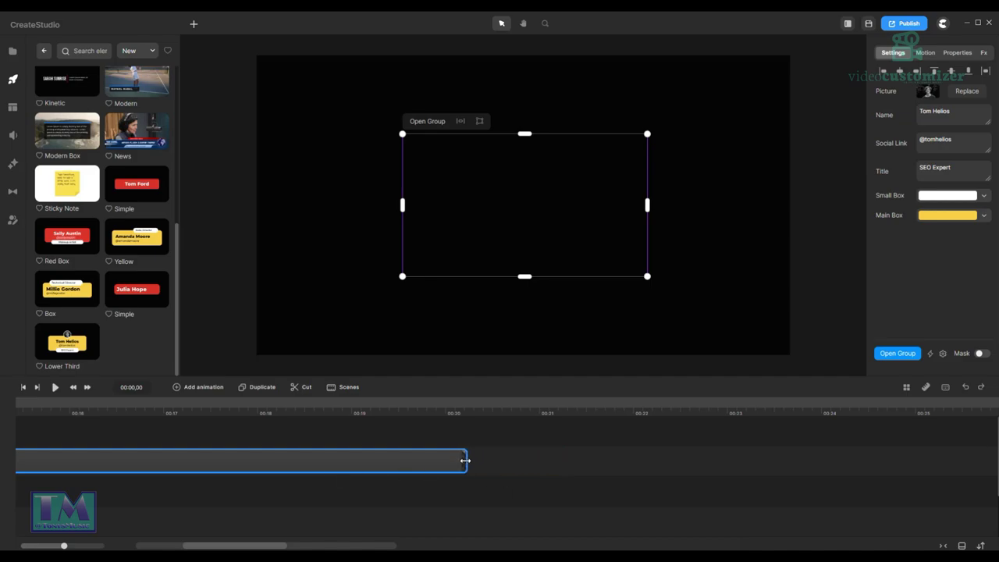
{"action": "left_click_drag", "start_coordinate": [463, 460], "coordinate": [459, 460]}
{"action": "left_click_drag", "start_coordinate": [267, 546], "coordinate": [199, 545]}
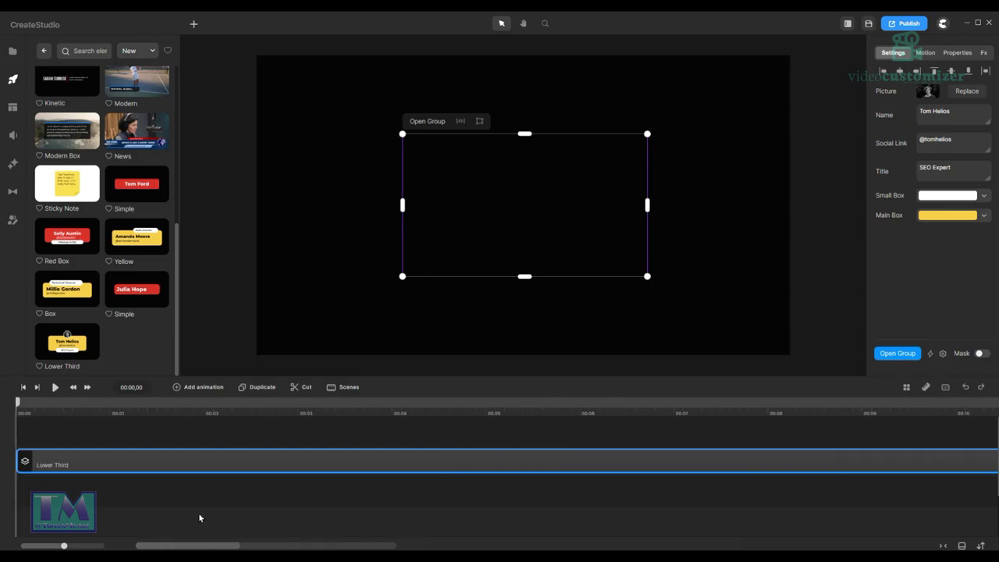
{"action": "double_click", "coordinate": [283, 461]}
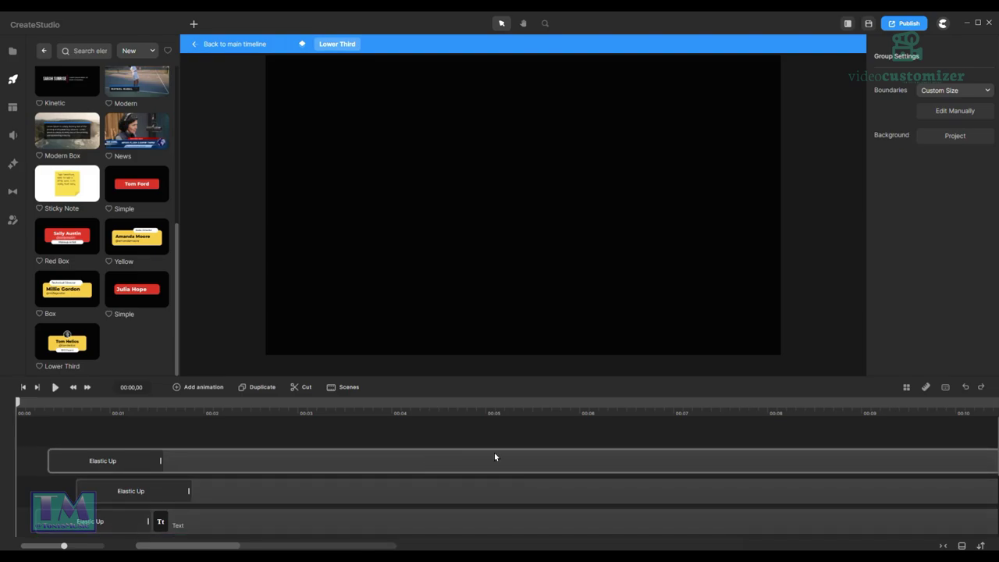
{"action": "scroll", "coordinate": [405, 482], "scroll_direction": "down", "scroll_amount": 3}
{"action": "scroll", "coordinate": [413, 463], "scroll_direction": "down", "scroll_amount": 2}
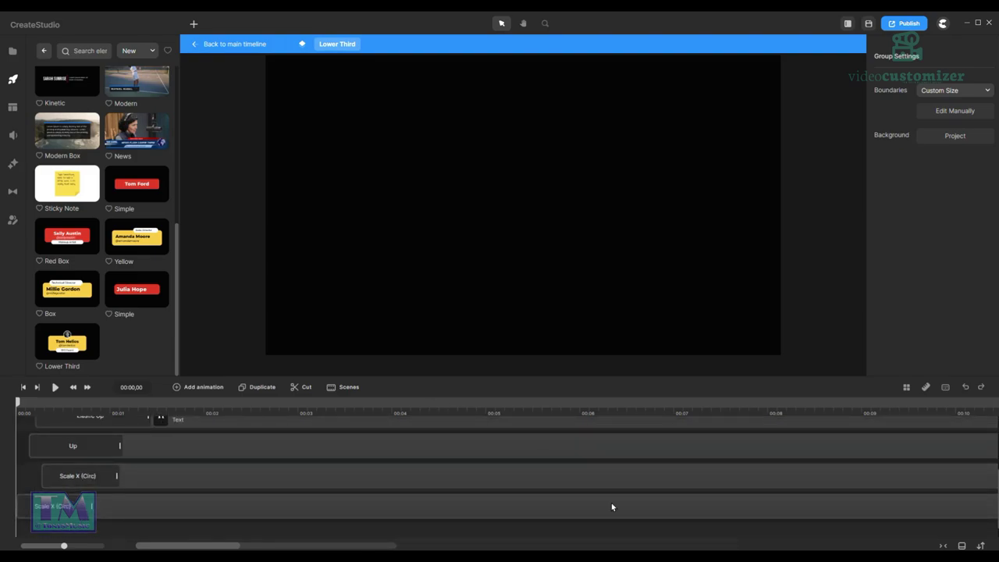
{"action": "scroll", "coordinate": [668, 522], "scroll_direction": "up", "scroll_amount": 4}
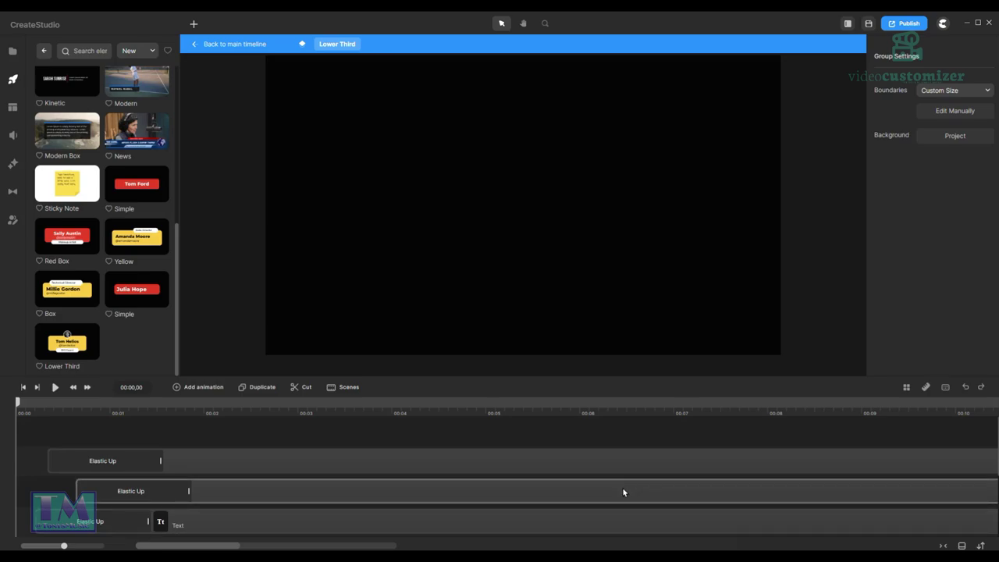
{"action": "left_click", "coordinate": [238, 46]}
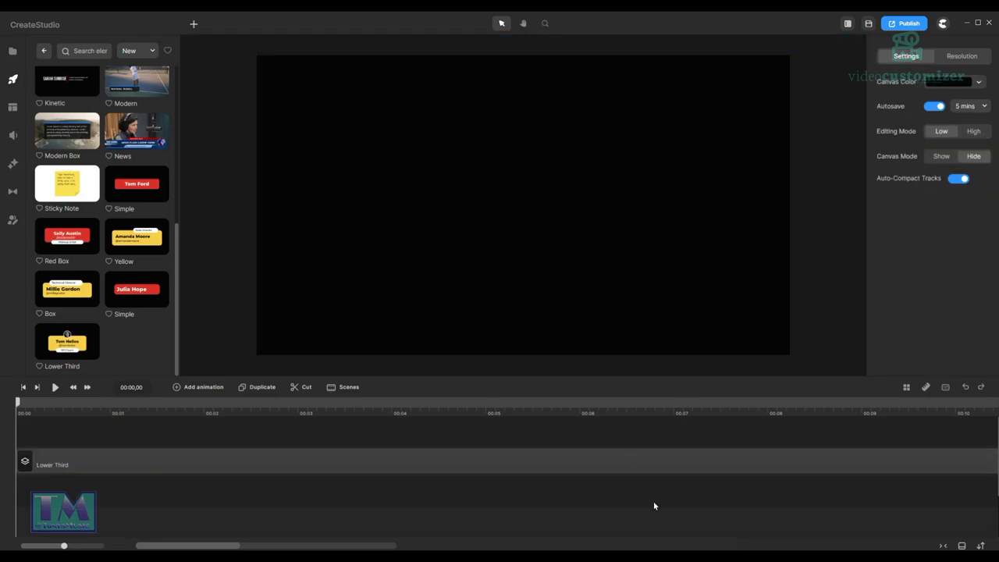
{"action": "mouse_move", "coordinate": [191, 544]}
{"action": "left_mouse_down"}
{"action": "mouse_move", "coordinate": [265, 544]}
{"action": "mouse_move", "coordinate": [234, 544]}
{"action": "left_mouse_up"}
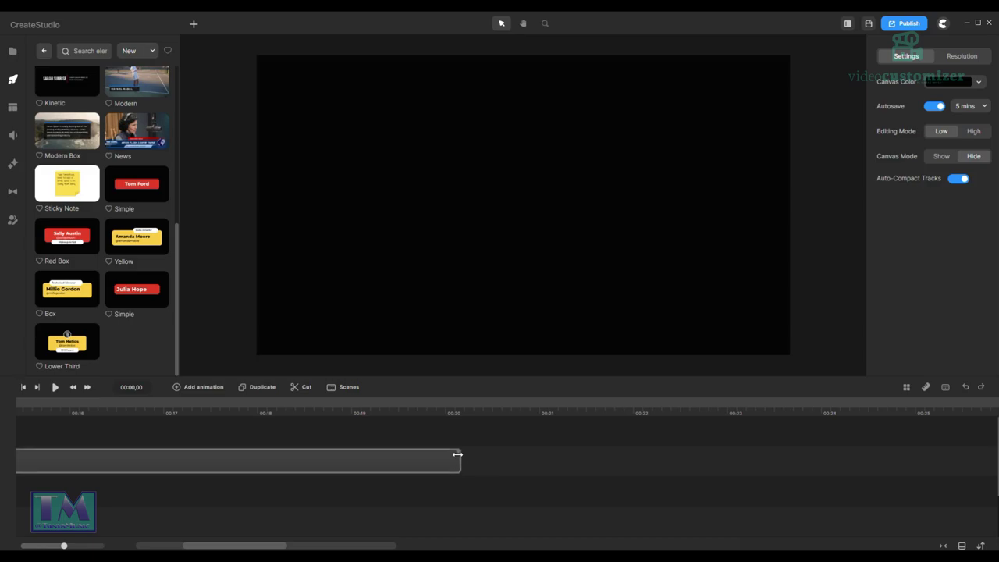
{"action": "left_click", "coordinate": [291, 463]}
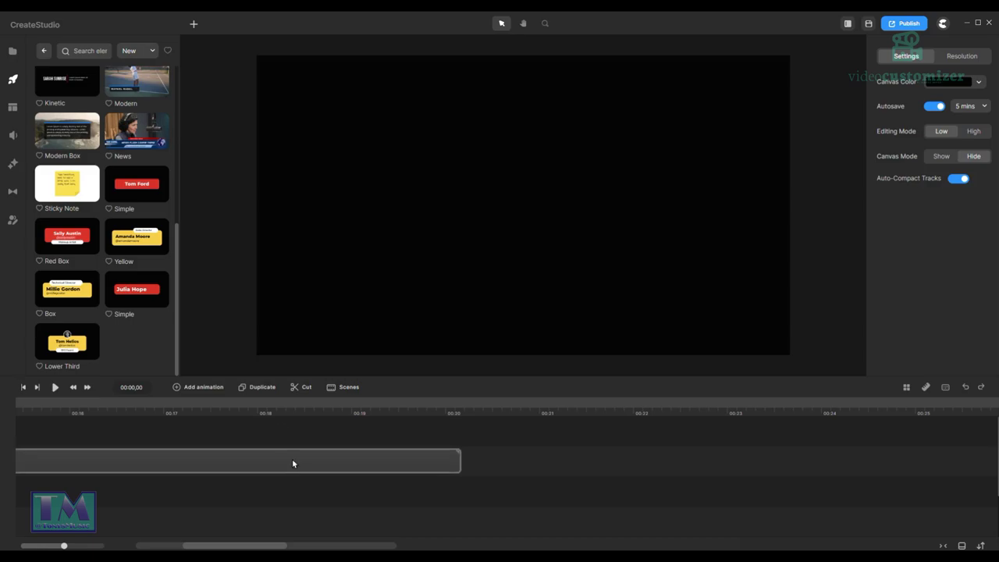